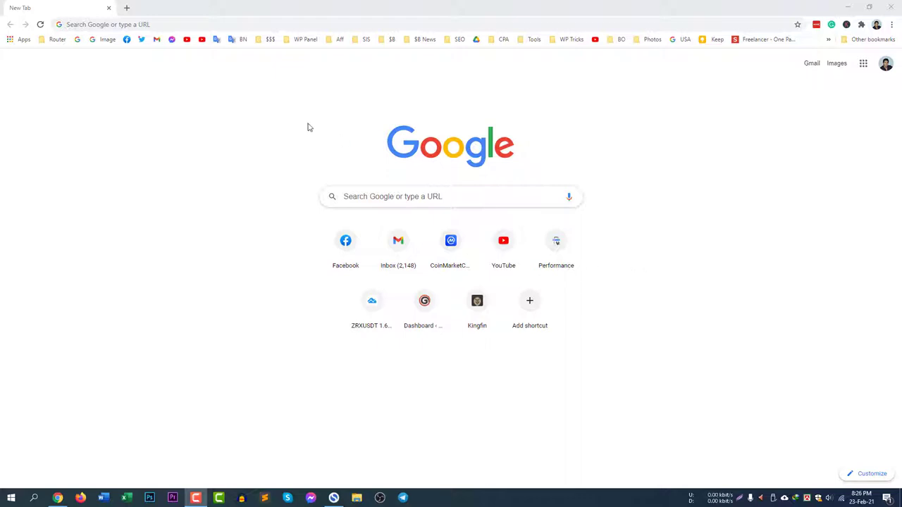
Run a Google search for 'cloud converter'
click(409, 197)
text(cloud)
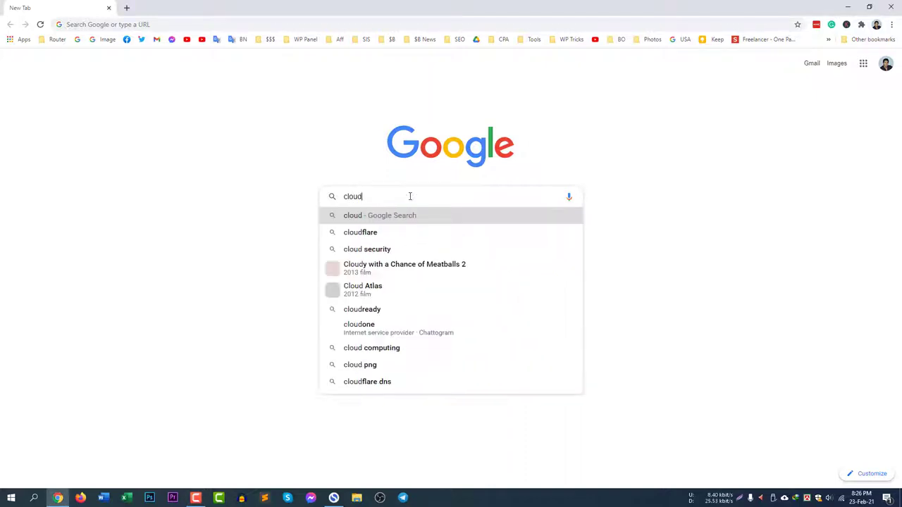
text( converter)
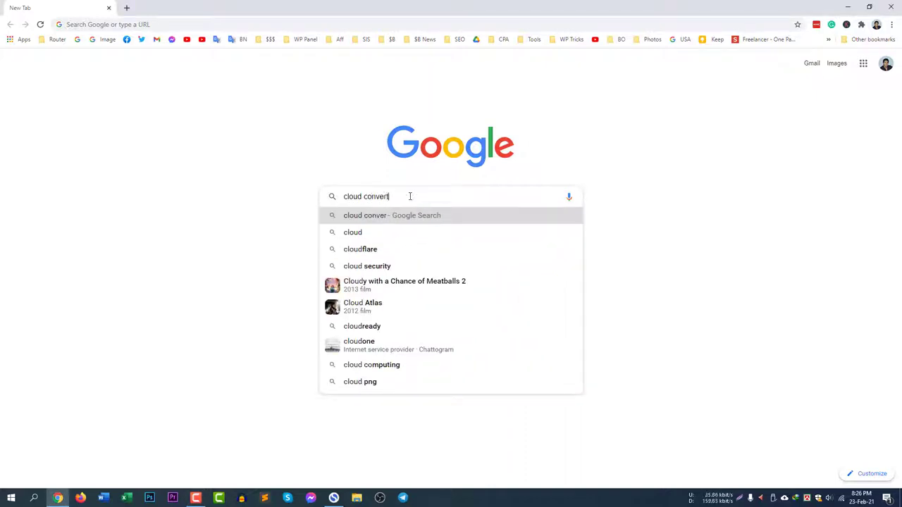
key(Return)
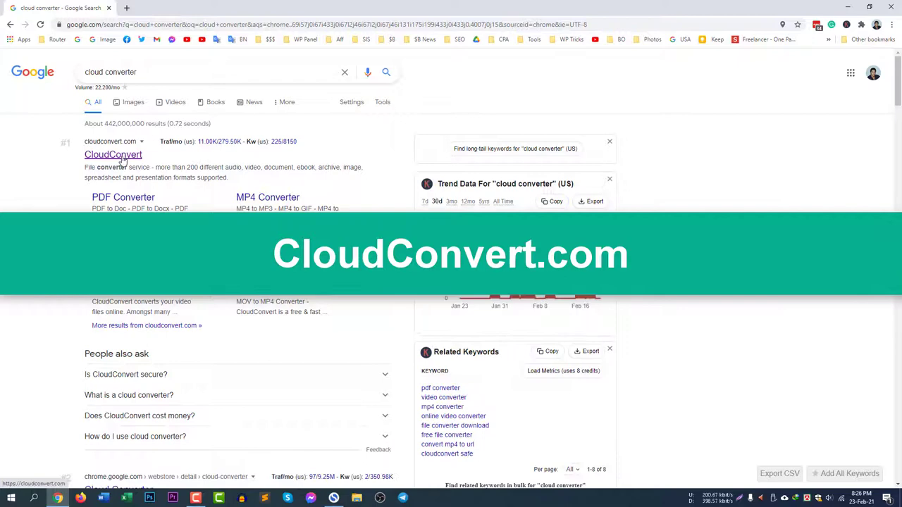
Open the cloudconvert.com site from the search results
click(111, 155)
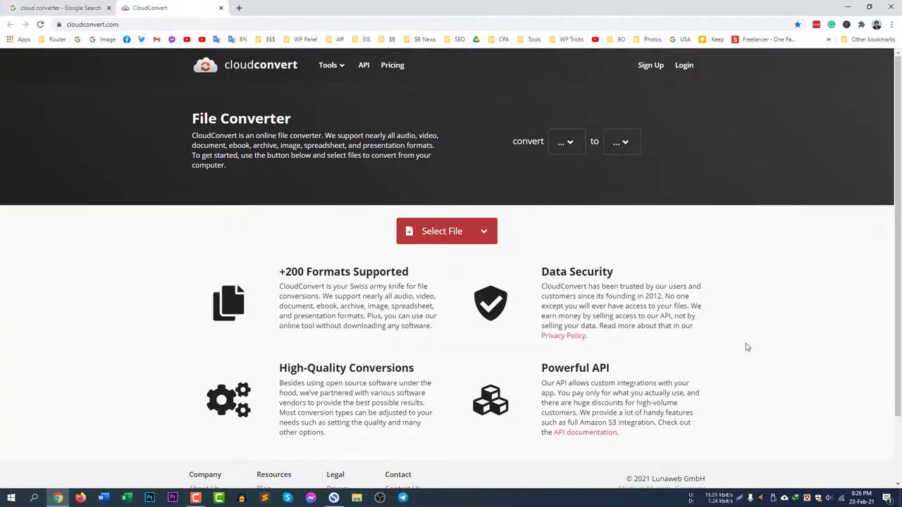
scroll(700, 400, down, 1)
scroll(704, 398, up, 1)
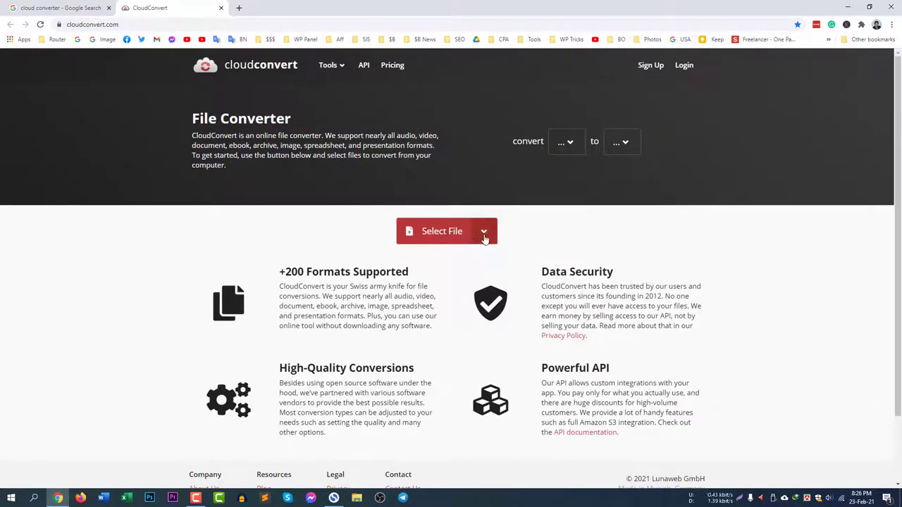
Upload Check Price.png from the Desktop, reopening the file picker after cancelling once
click(465, 239)
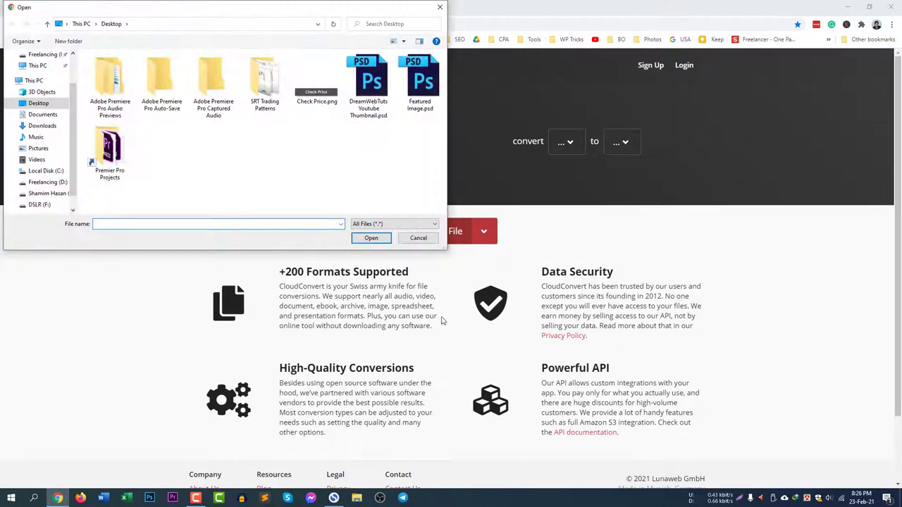
click(321, 99)
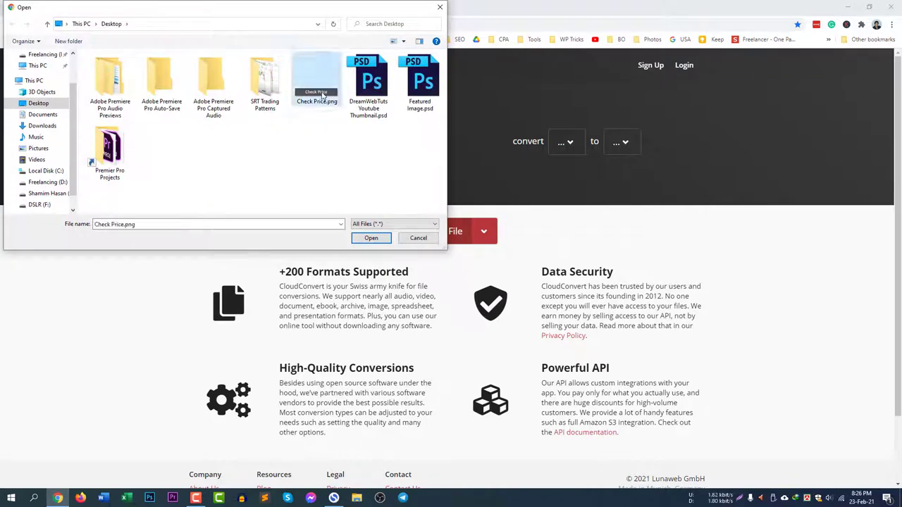
click(419, 238)
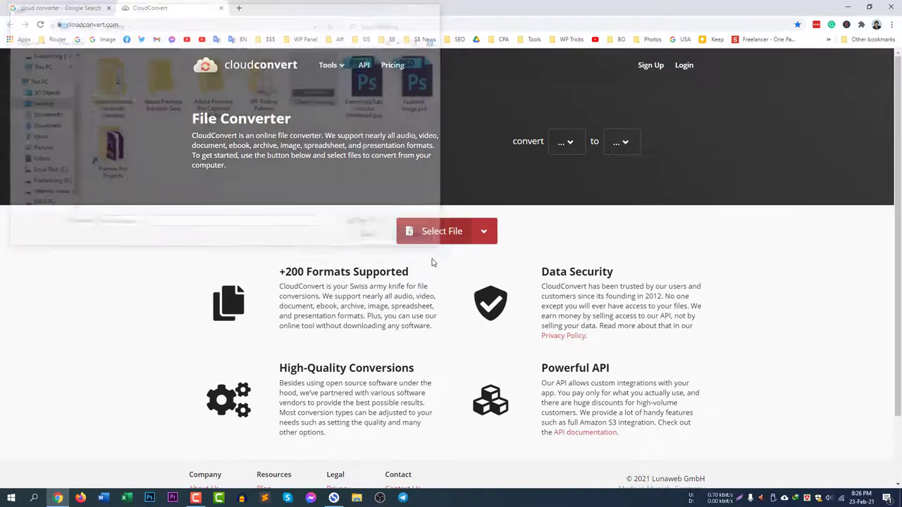
click(444, 233)
click(318, 99)
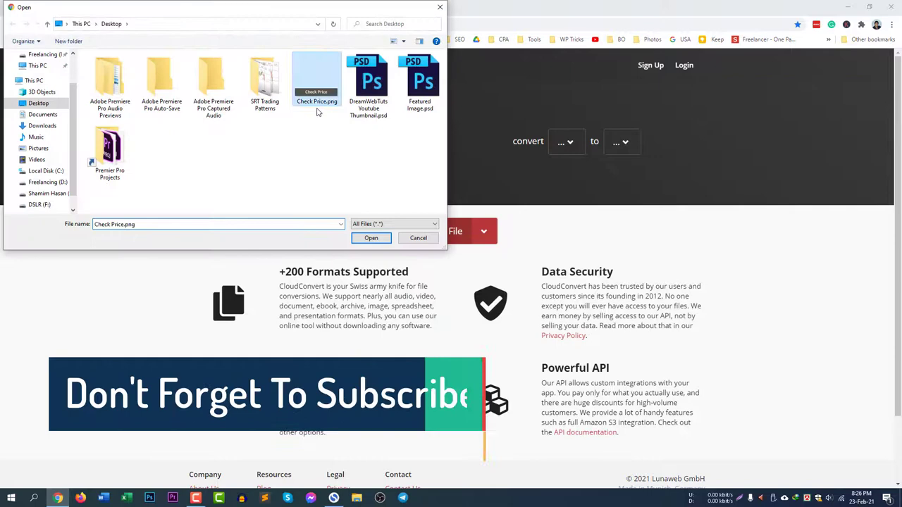
click(371, 238)
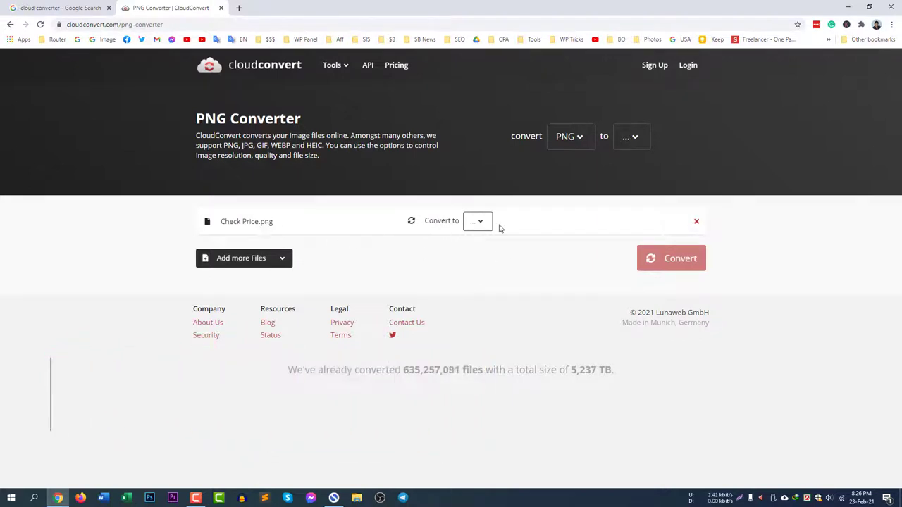
Set the output format to JPG by searching 'jp' in the Convert to list
click(477, 221)
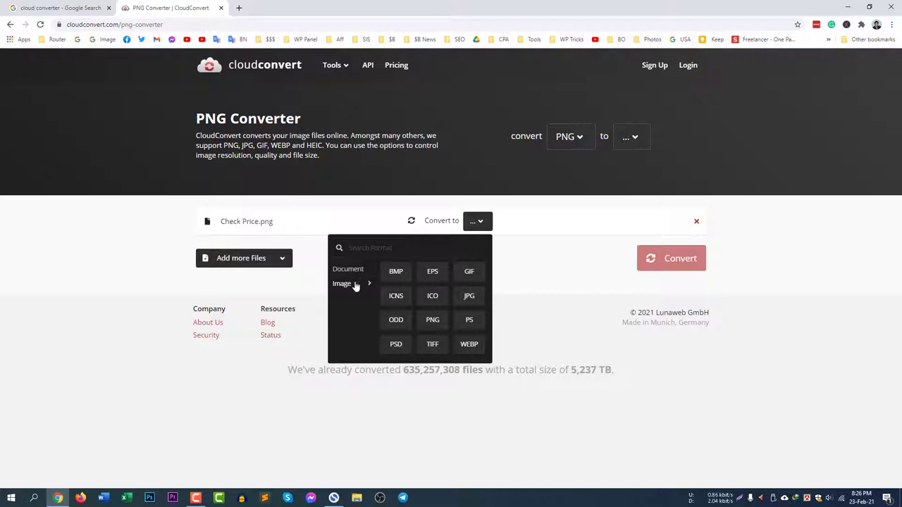
mouse_move(348, 268)
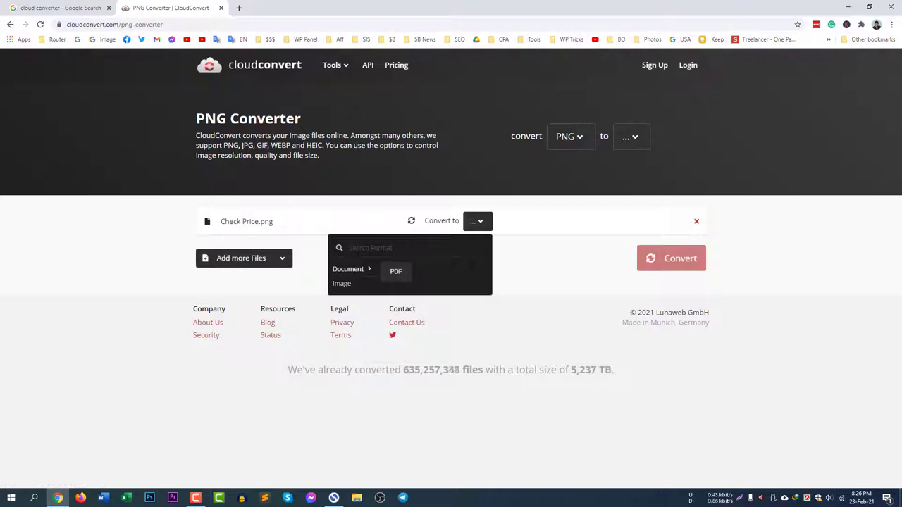
mouse_move(345, 284)
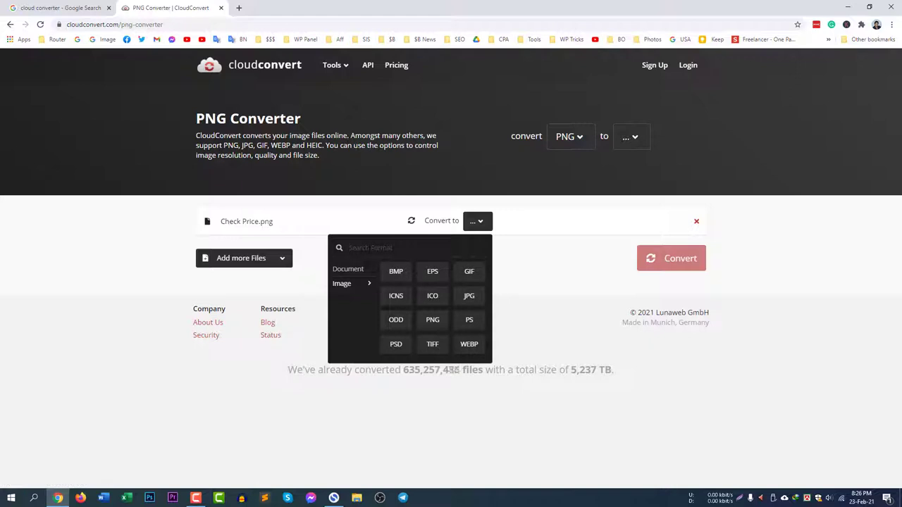
text(jp)
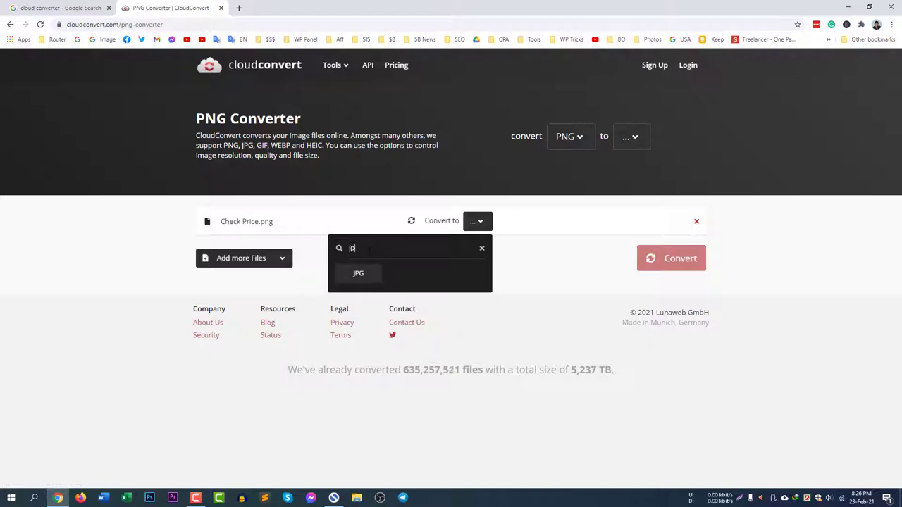
click(373, 276)
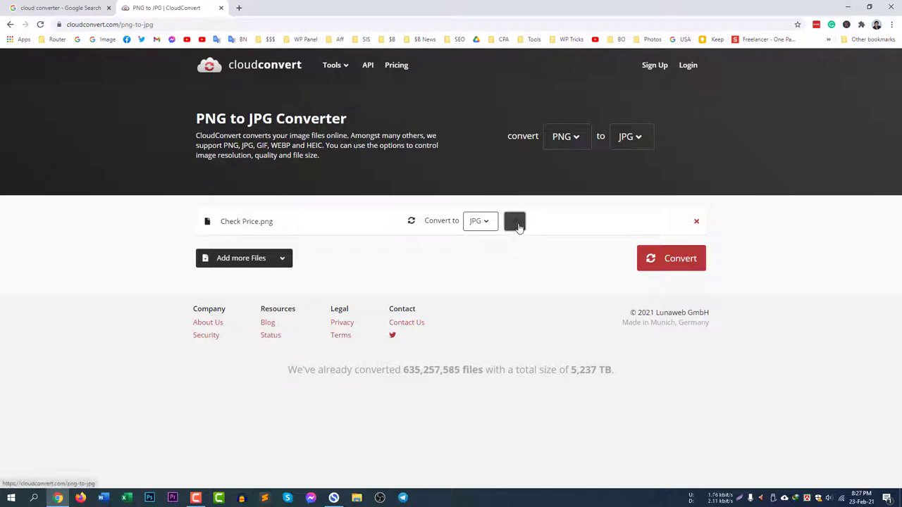
Leave the JPG options unchanged and start converting Check Price.png
click(516, 224)
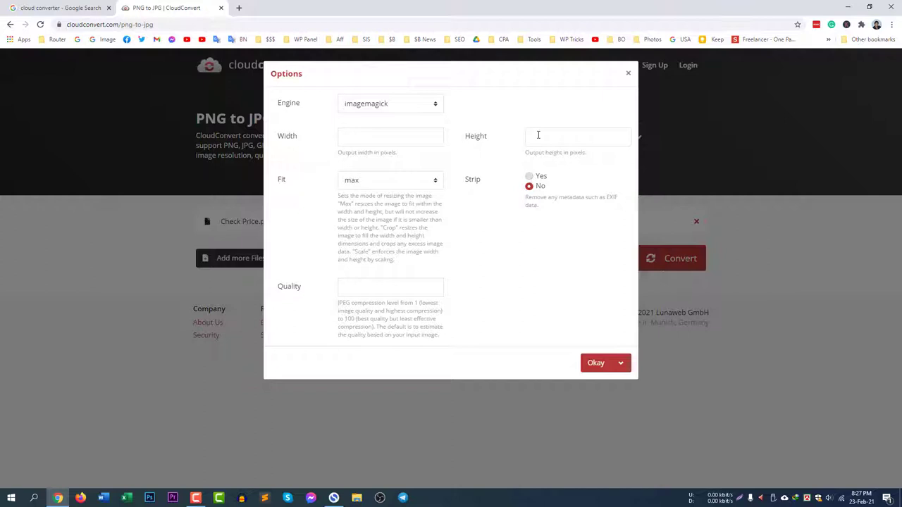
click(627, 73)
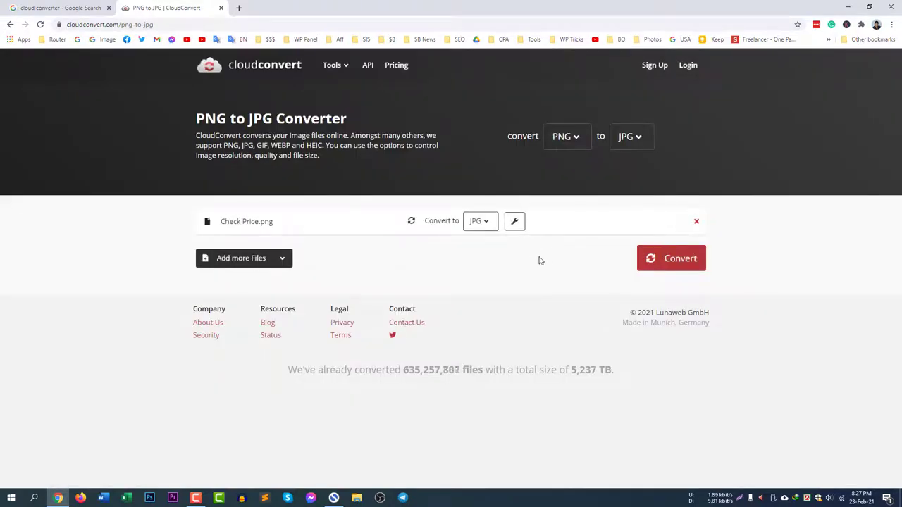
click(685, 258)
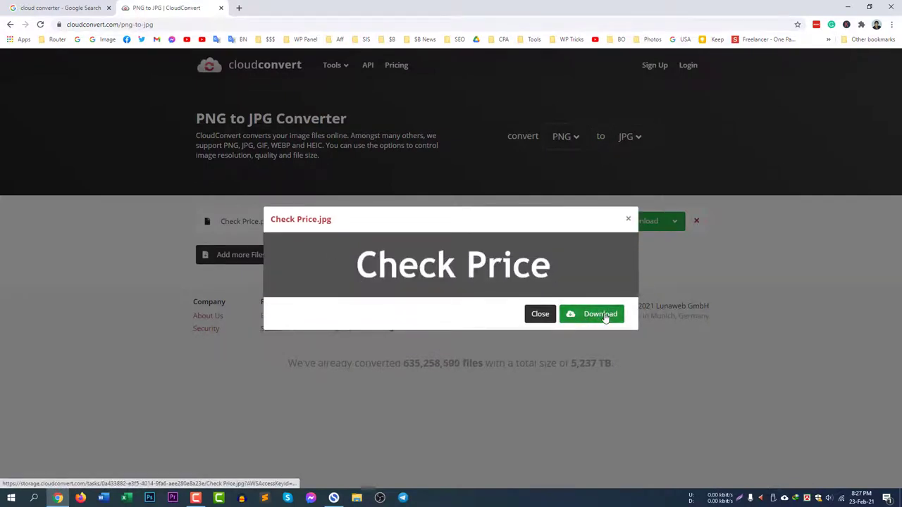
Download the converted Check Price.jpg from the preview dialog
click(605, 317)
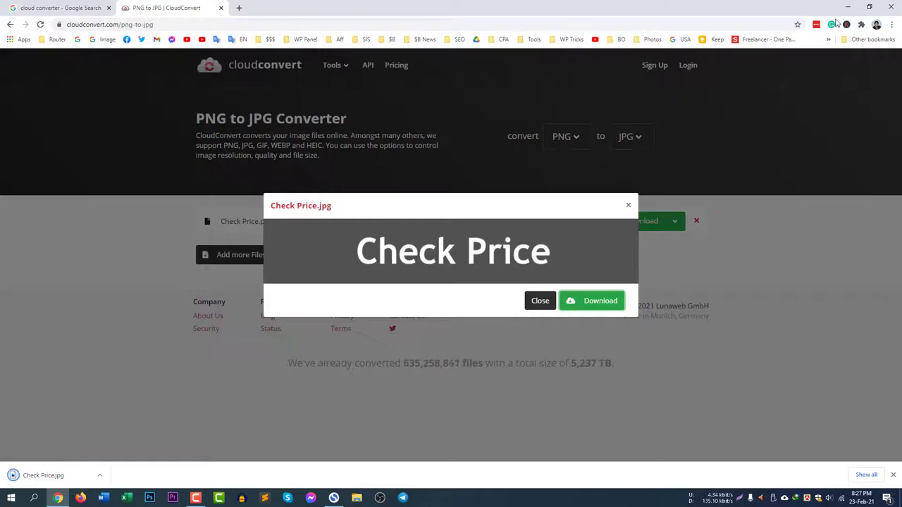
View the downloaded Check Price.jpg from the desktop in Photos, then return to the browser
click(842, 7)
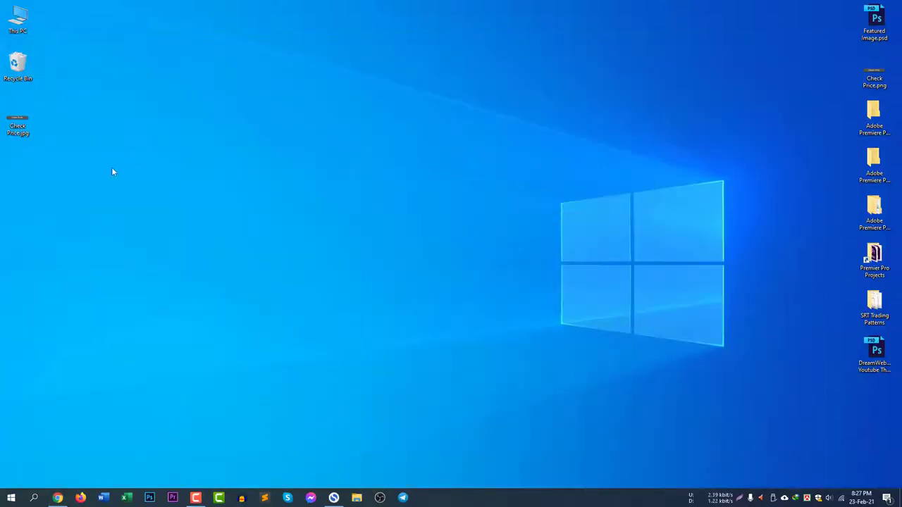
double_click(16, 121)
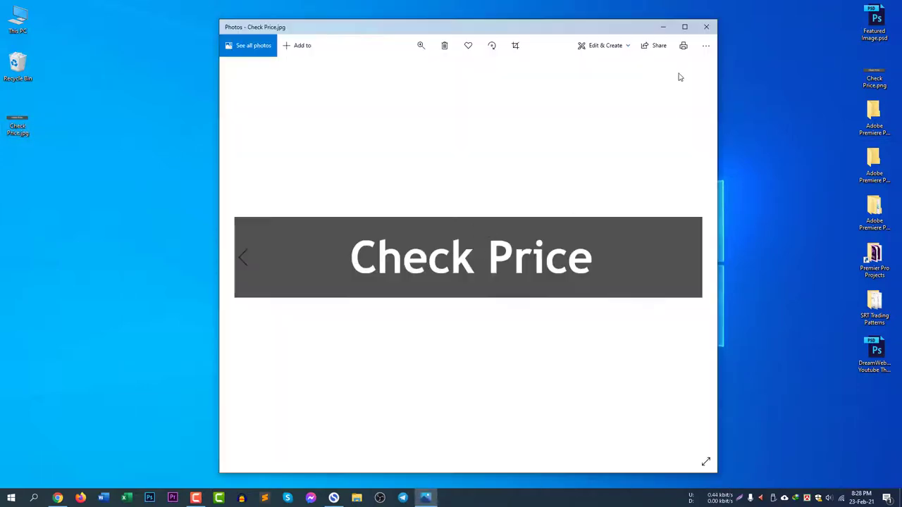
click(706, 27)
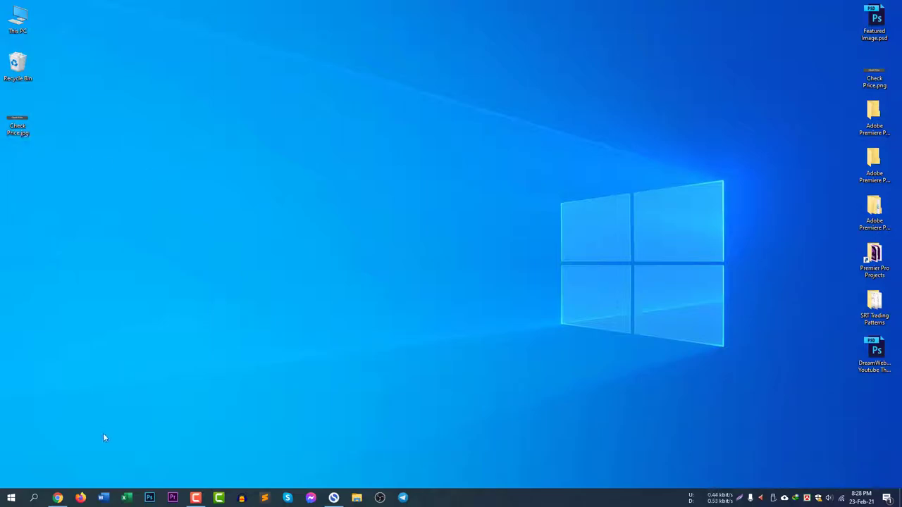
click(58, 497)
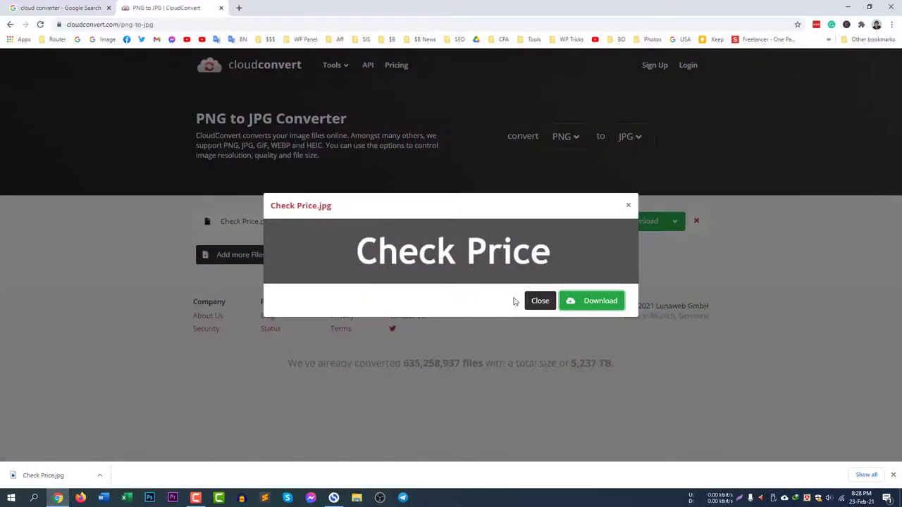
Close the Check Price.jpg preview and look through the PNG and JPG format lists and options
click(629, 207)
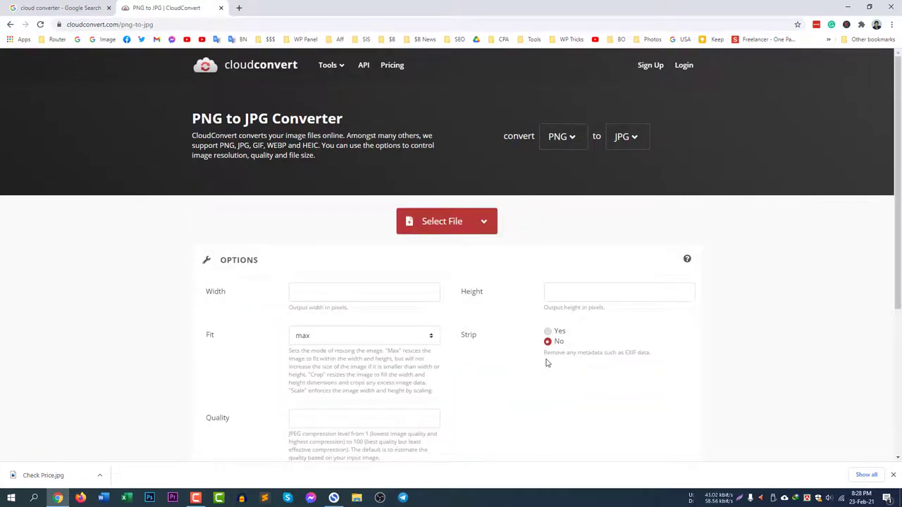
click(571, 139)
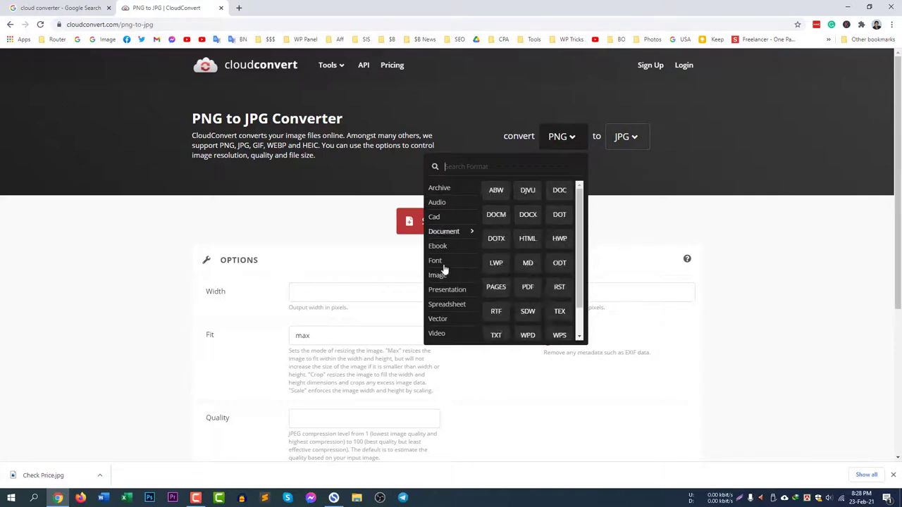
click(633, 140)
click(635, 141)
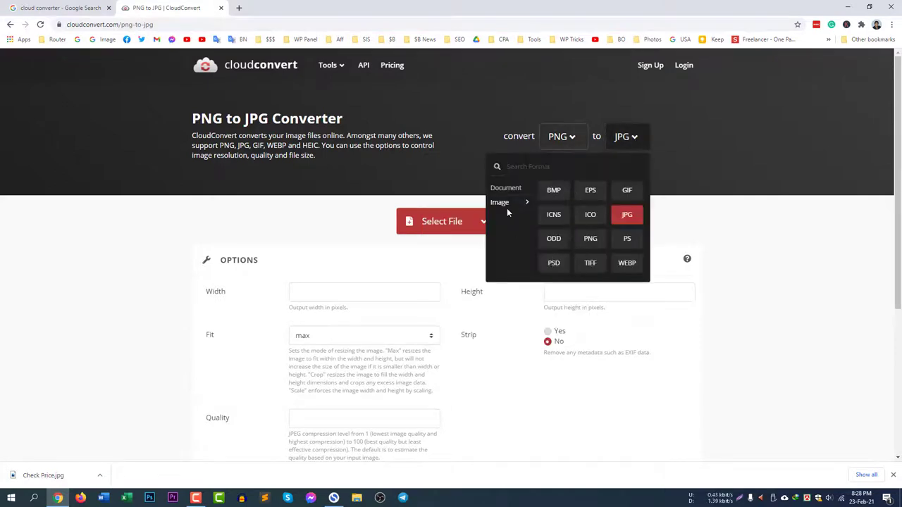
click(718, 260)
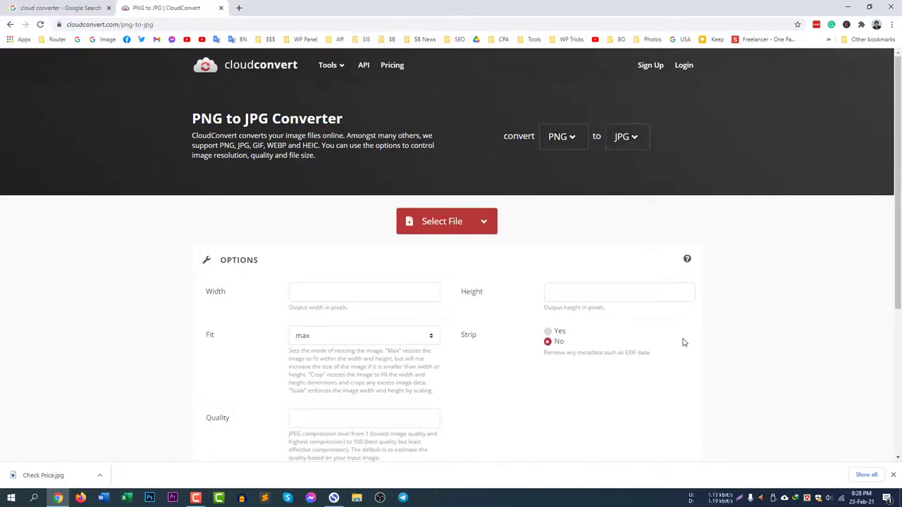
scroll(724, 372, down, 4)
scroll(703, 402, up, 4)
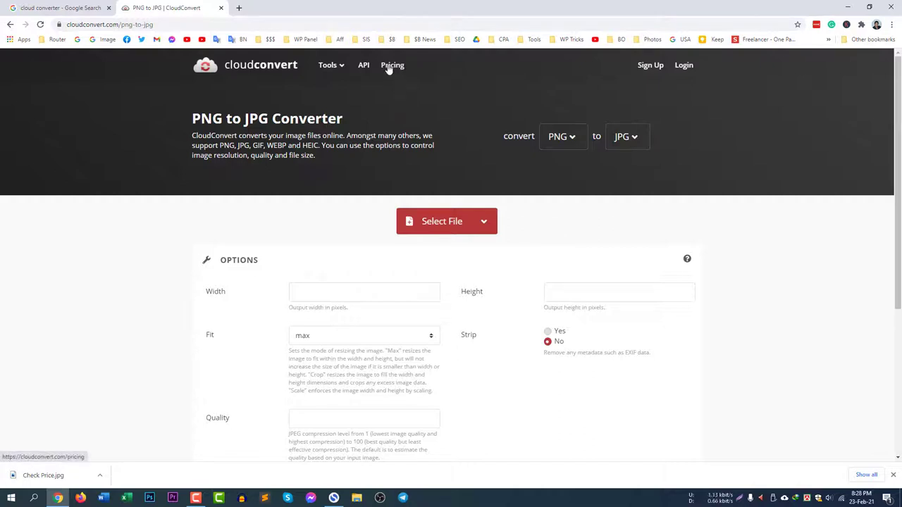
Go to the CloudConvert home page and highlight parts of its headings
click(251, 72)
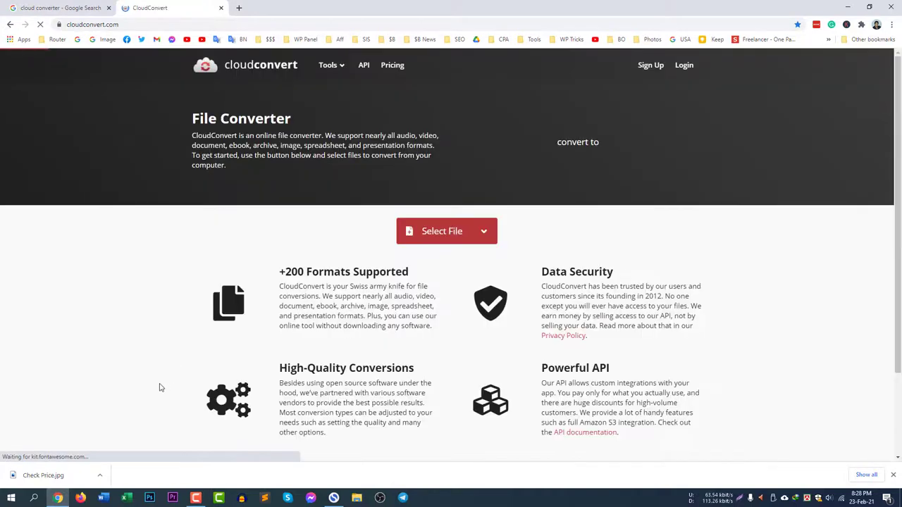
double_click(288, 270)
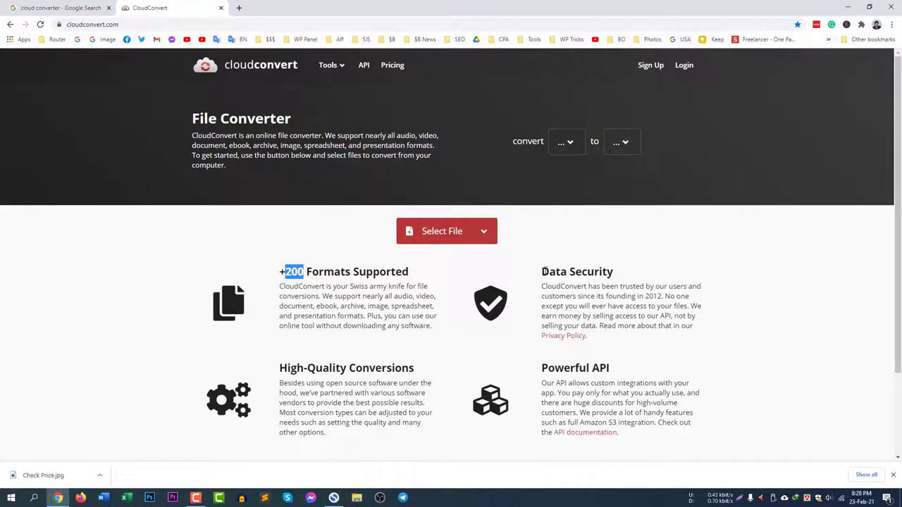
drag(544, 271, 578, 272)
drag(369, 369, 427, 371)
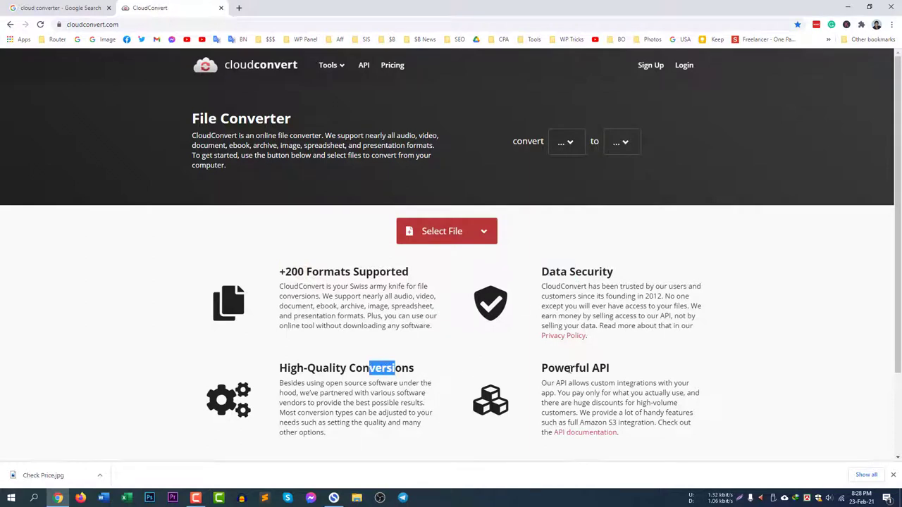
click(571, 369)
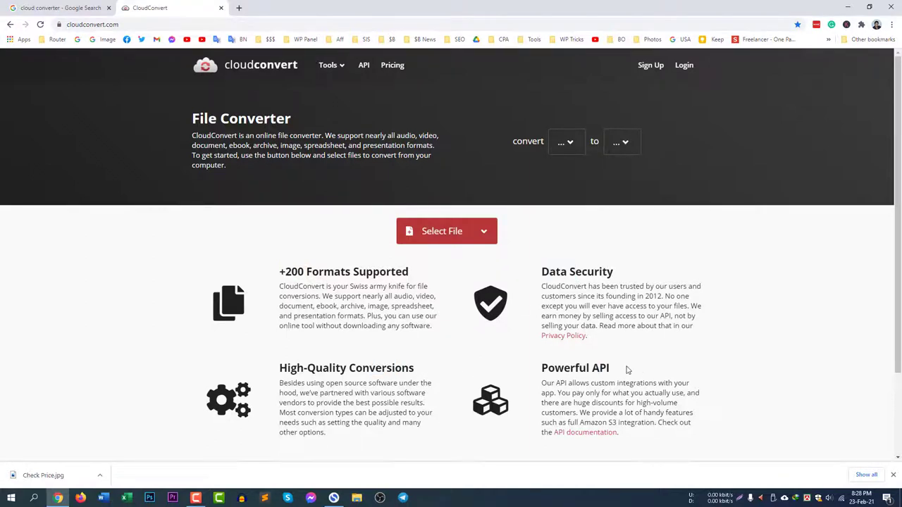
scroll(644, 362, down, 3)
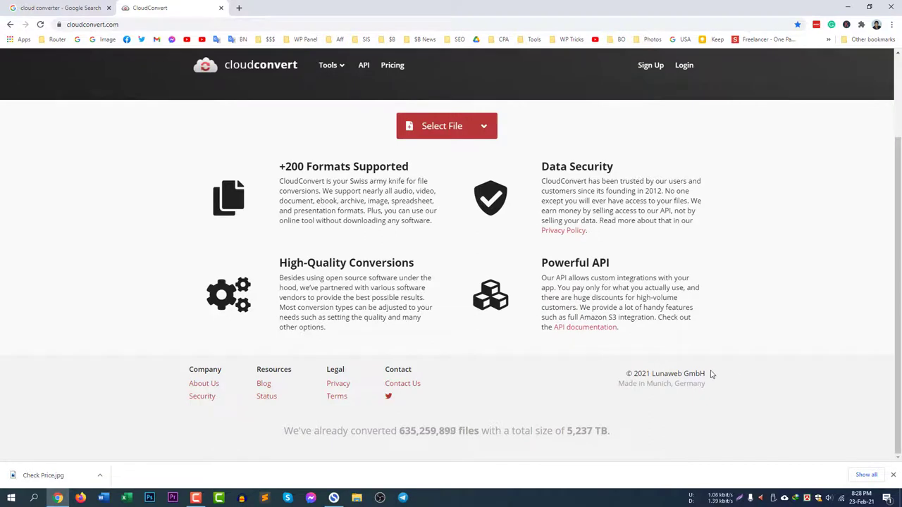
scroll(711, 374, up, 3)
Close the downloads bar and briefly reopen Check Price.jpg from the desktop in Photos
click(892, 475)
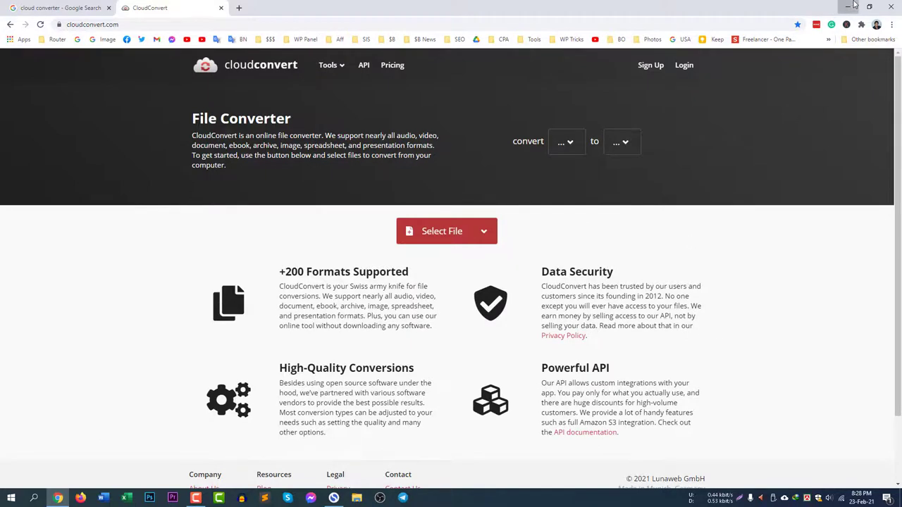
click(848, 7)
double_click(18, 125)
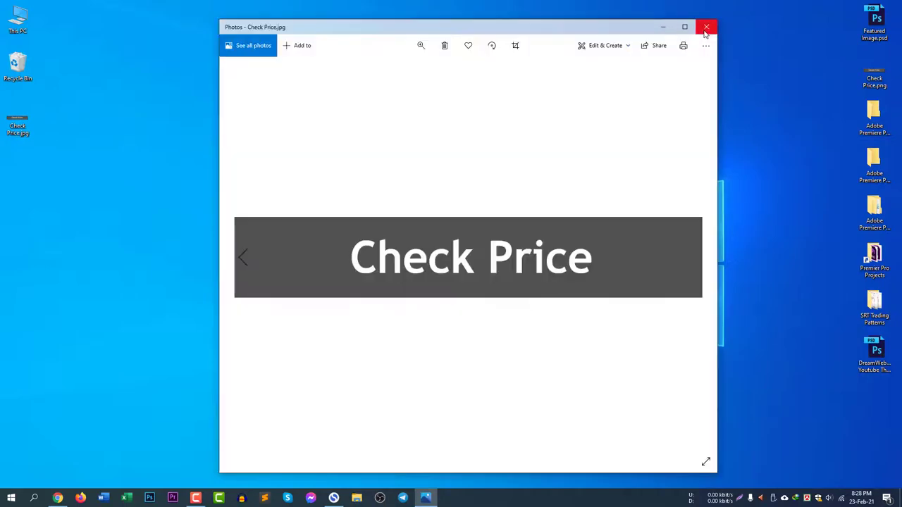
click(701, 27)
Back in the browser, upload Check Price.png to CloudConvert again
click(57, 499)
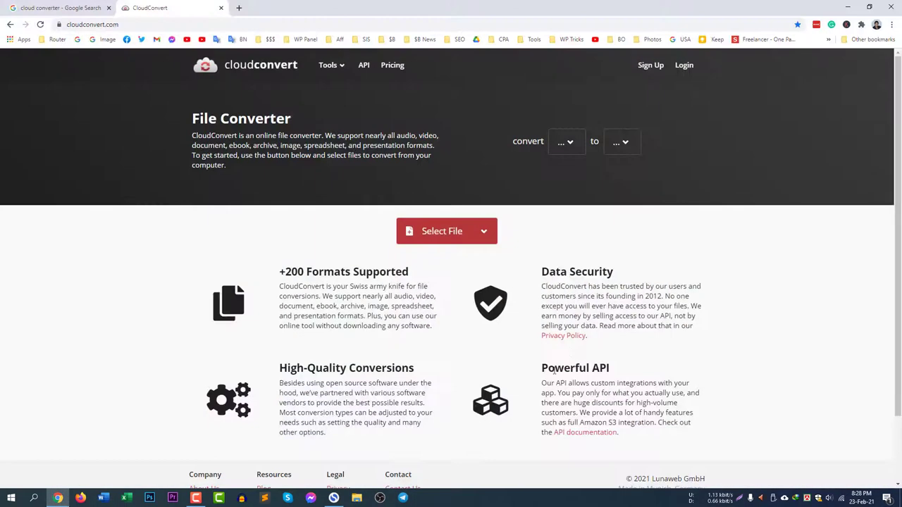
click(461, 233)
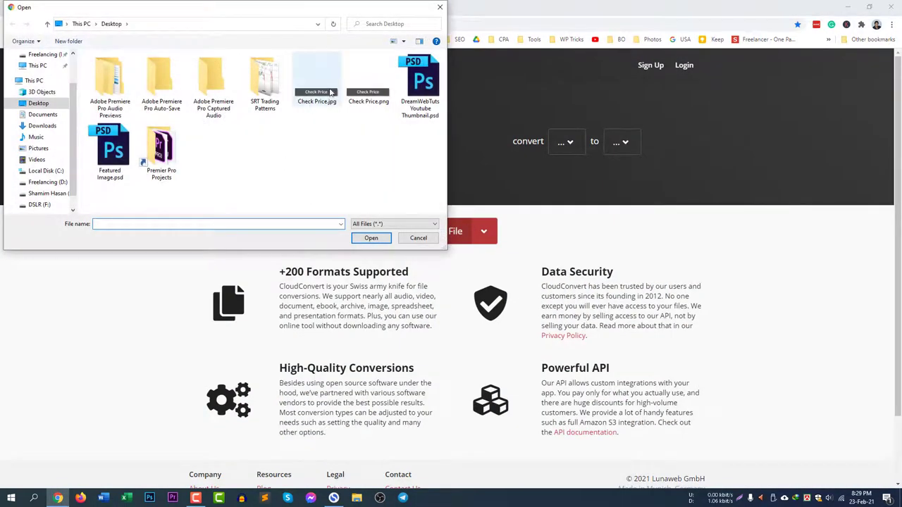
click(375, 94)
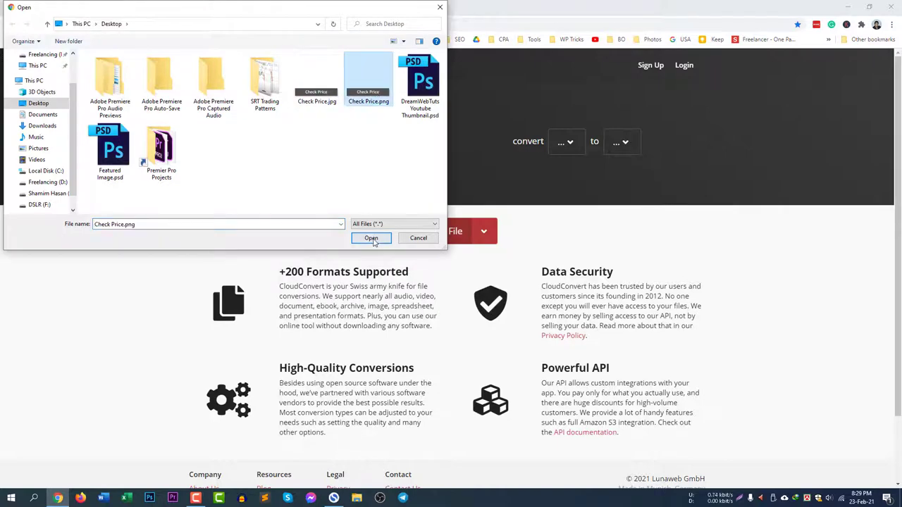
click(371, 237)
Set the output format to PDF and start the conversion
click(480, 223)
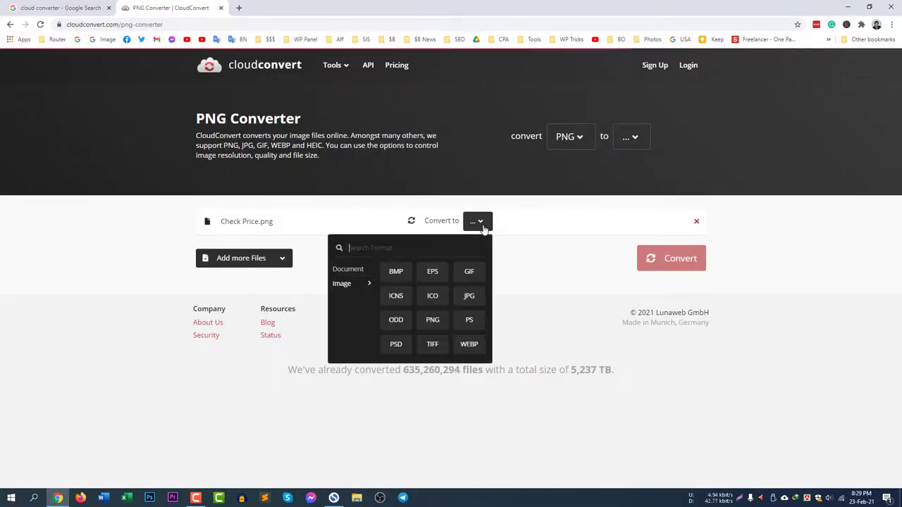
mouse_move(350, 270)
click(407, 276)
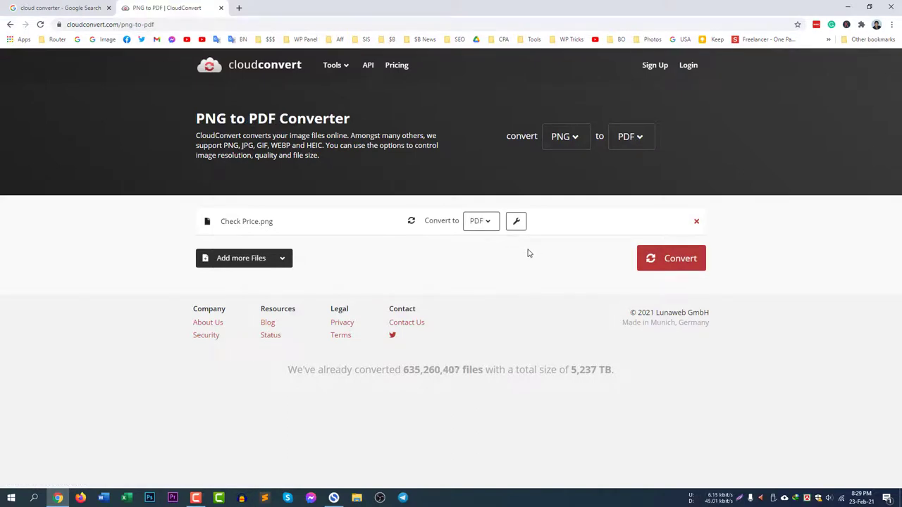
click(679, 258)
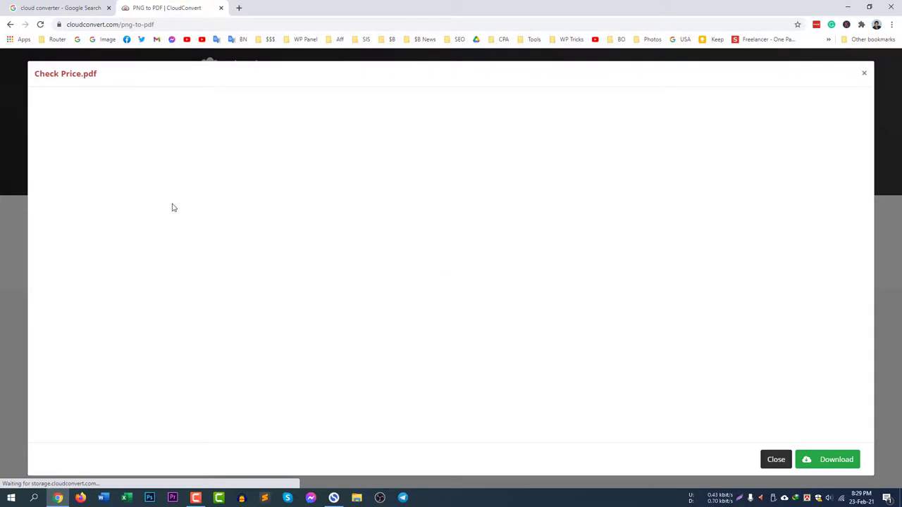
Download Check Price.pdf, close the preview, and open the PDF from the desktop
click(835, 459)
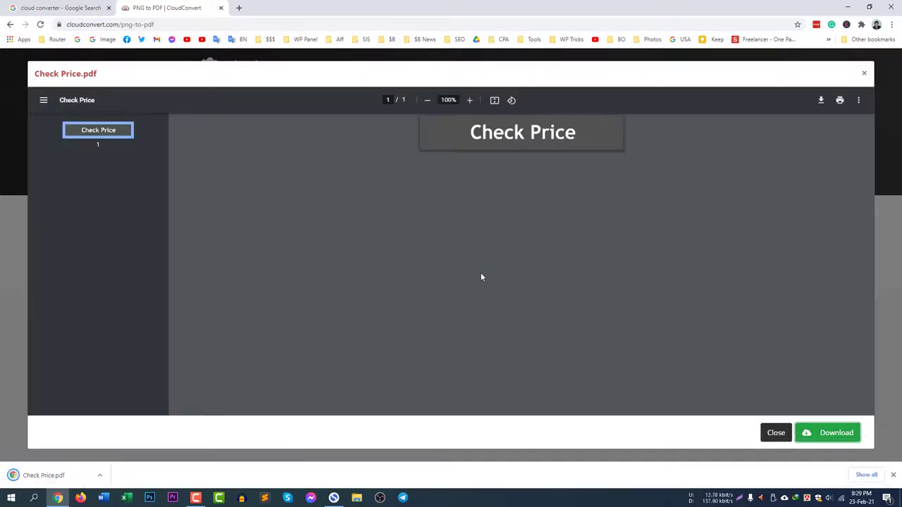
click(864, 73)
click(846, 7)
double_click(18, 159)
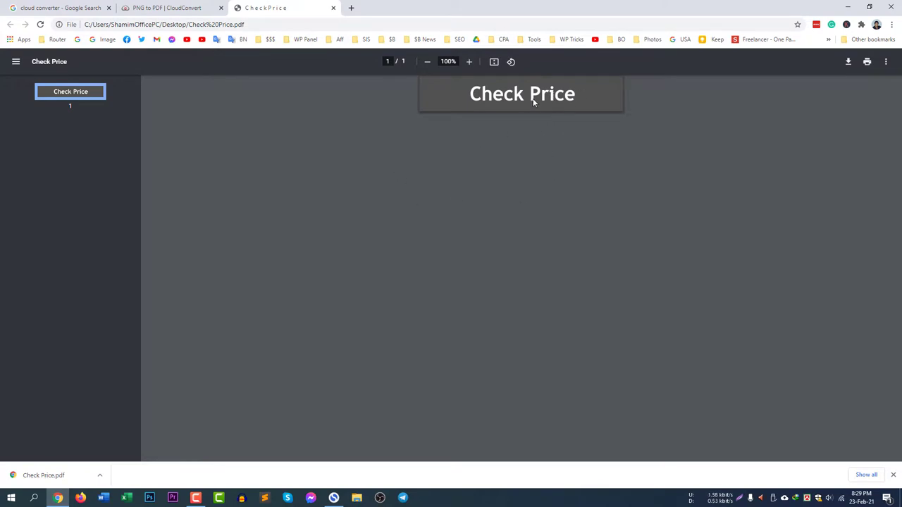
Close the Check Price PDF tab and restore Chrome on the CloudConvert page
click(334, 8)
click(848, 9)
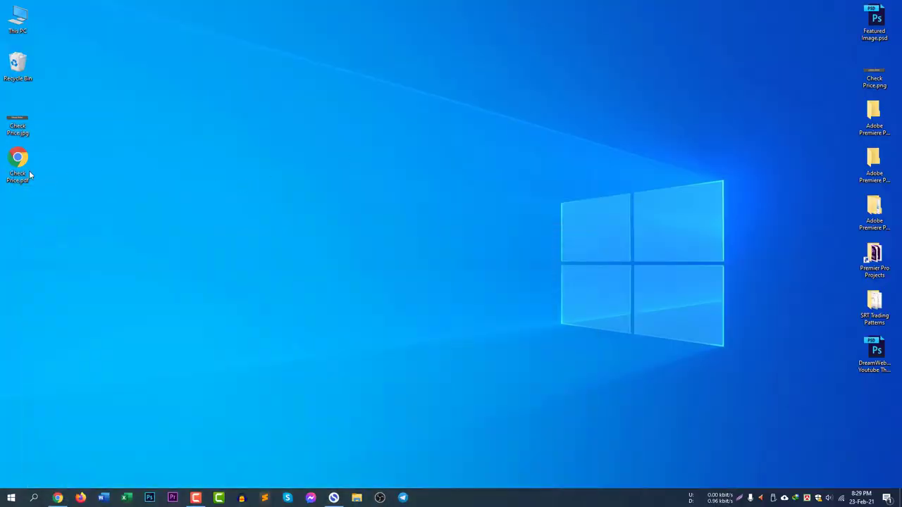
click(58, 497)
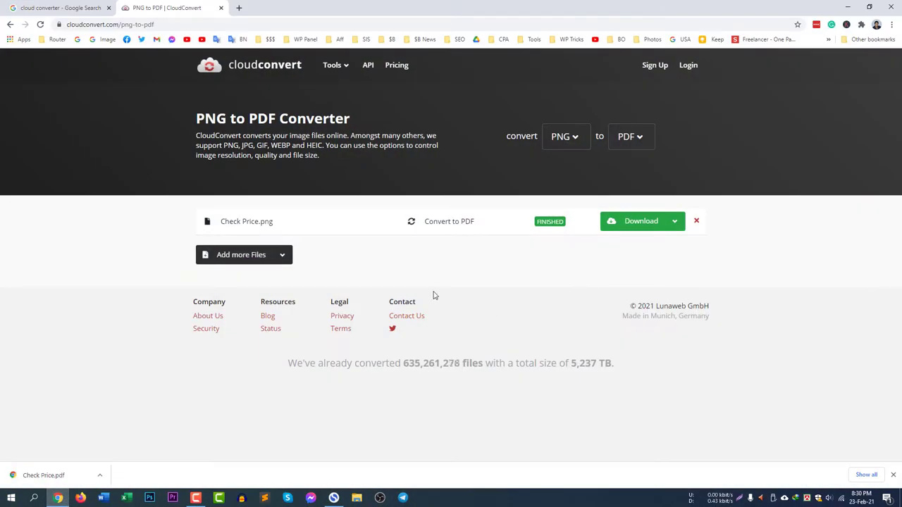